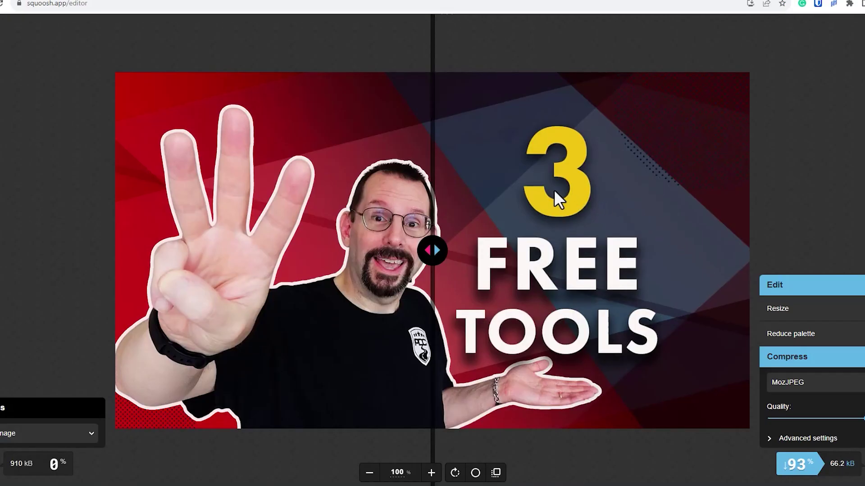
scroll(513, 188, down, 2)
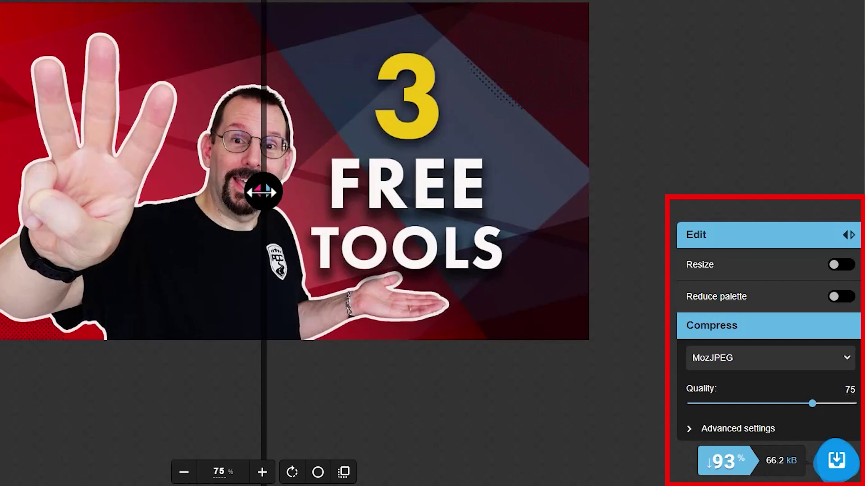
drag(264, 191, 287, 191)
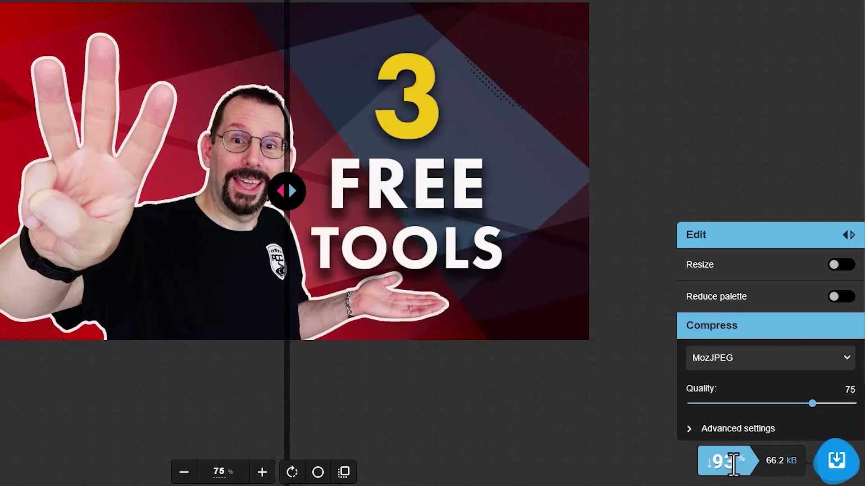
Enable Resize for the thumbnail at 1280×720, keeping Lanczos3 as the resize method
click(846, 267)
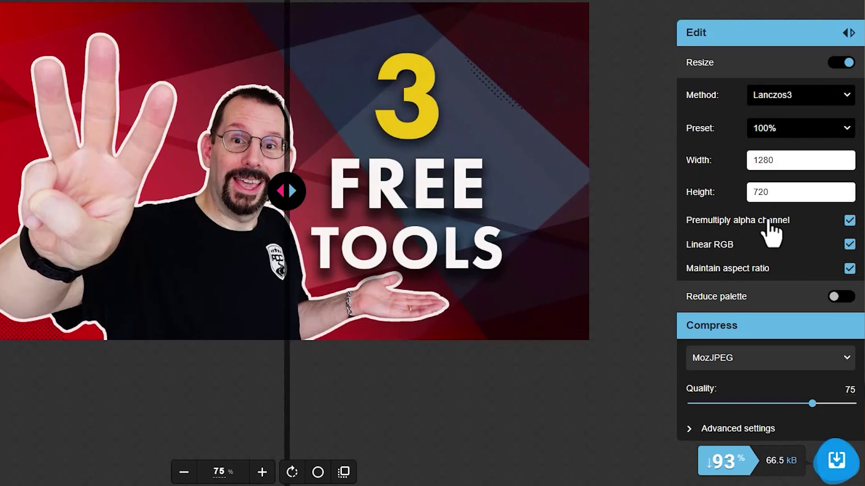
click(846, 97)
click(843, 95)
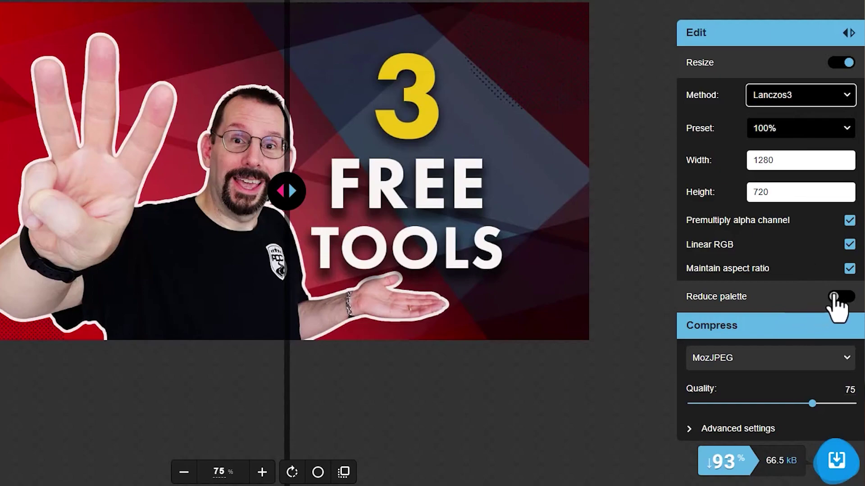
Keep MozJPEG at quality 75 and download the compressed thumbnail
click(848, 359)
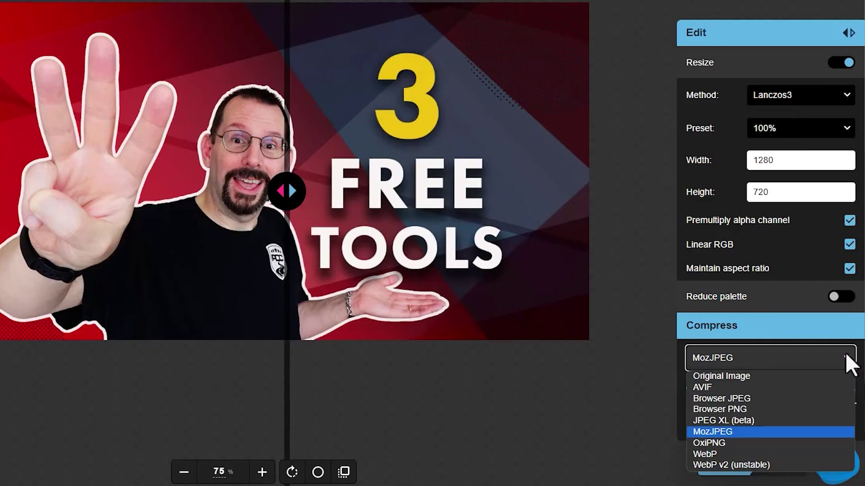
click(846, 356)
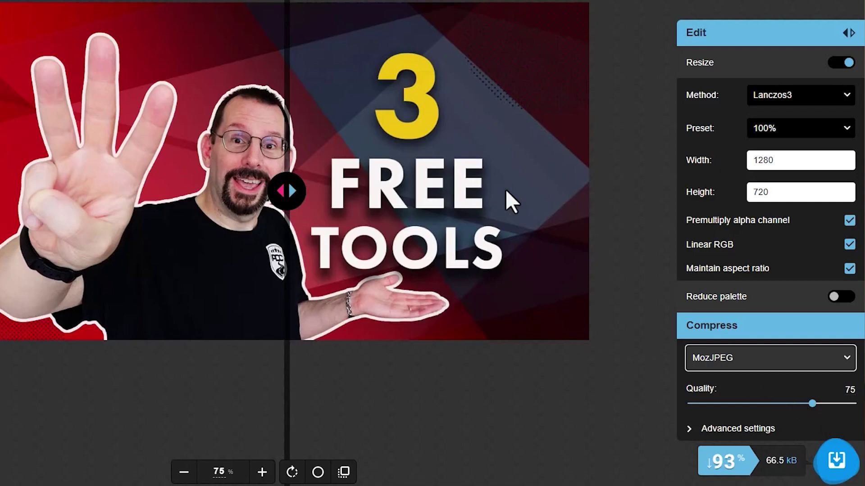
click(831, 465)
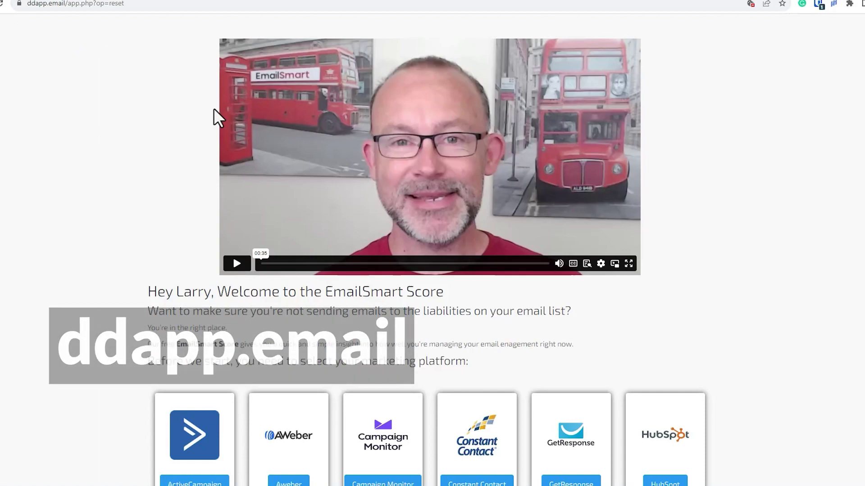
Scroll through the Email Health Check breakdown on ddapp.email
scroll(177, 188, down, 4)
scroll(107, 211, down, 2)
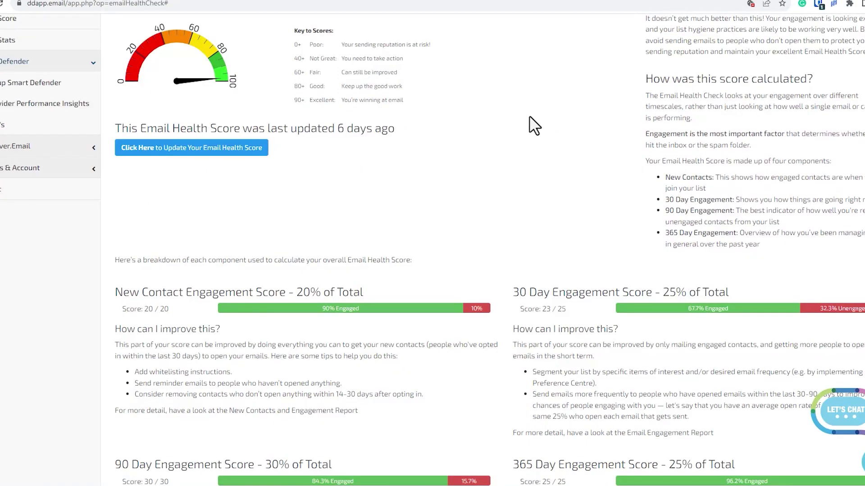
scroll(534, 126, down, 1)
scroll(467, 130, down, 1)
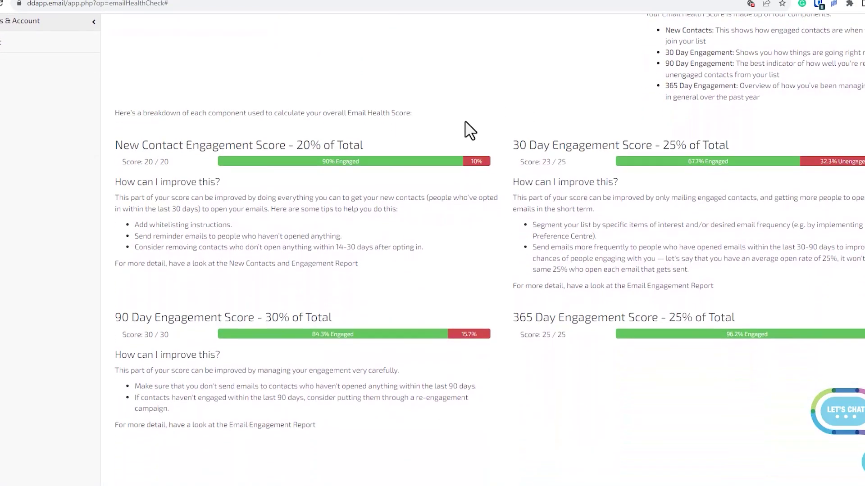
Go to the EmailSmart Score page and scroll to Your Current Standing league ranking
click(380, 3)
scroll(371, 133, down, 3)
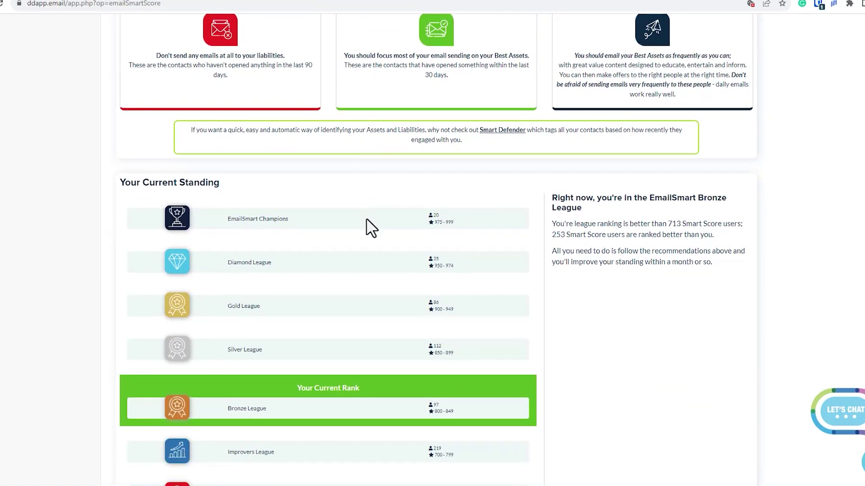
scroll(371, 228, down, 1)
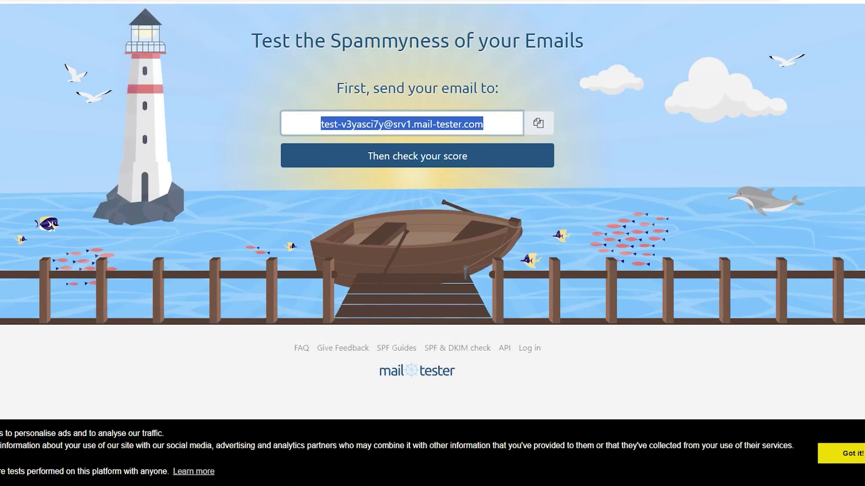
Copy the mail-tester test address and switch to the ActiveCampaign newsletter tab
click(543, 127)
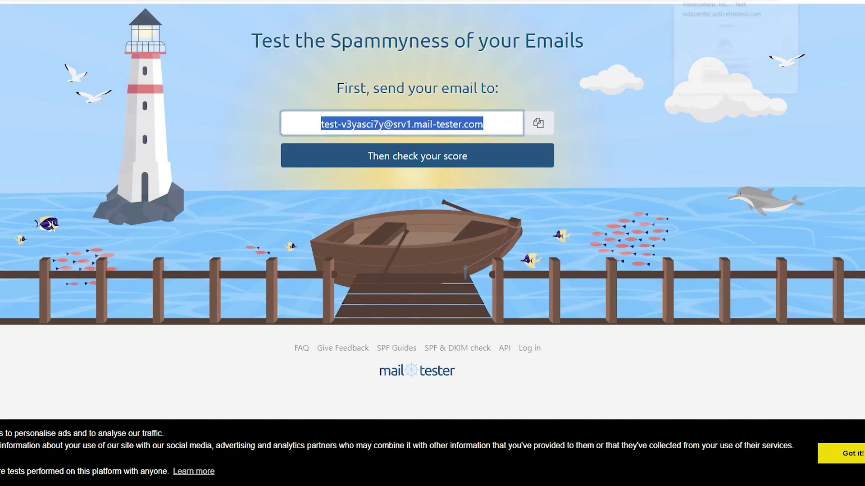
click(720, 1)
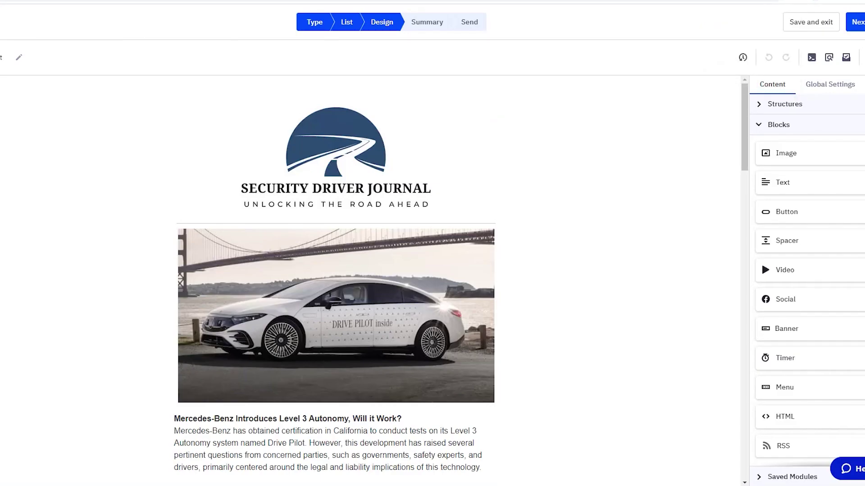
Send a test of the Security Driver Journal newsletter to the pasted mail-tester address, then return to mail-tester
click(846, 57)
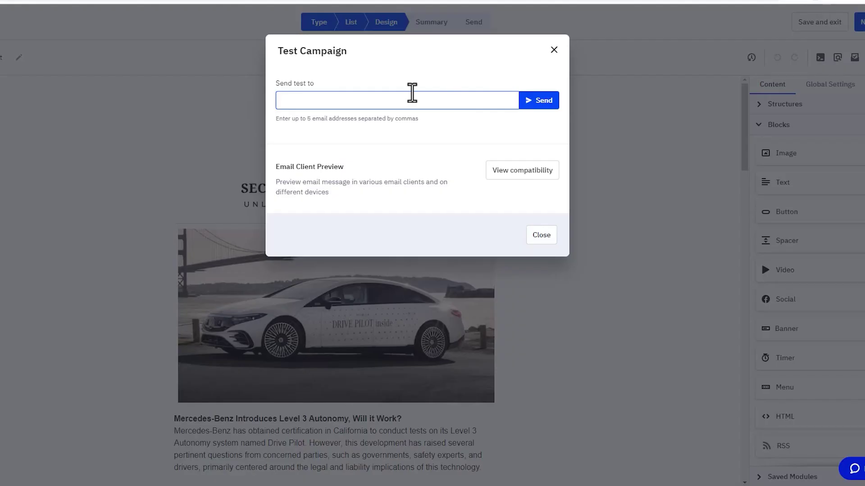
key(ctrl+v)
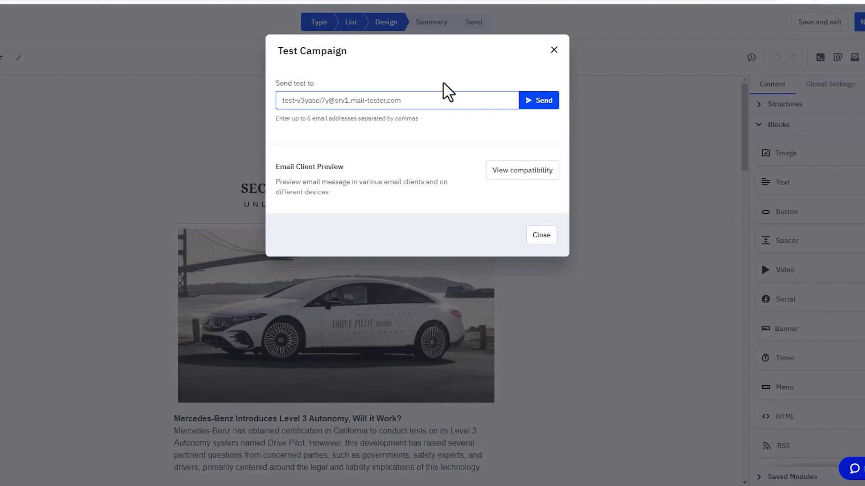
click(542, 108)
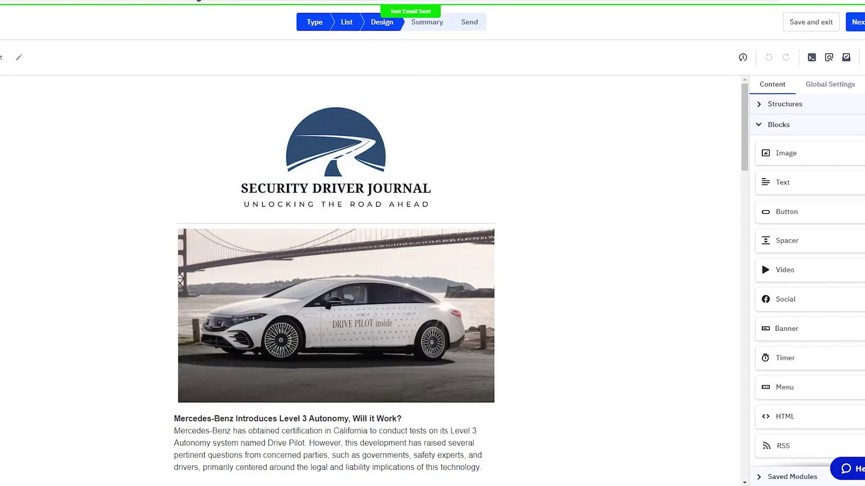
click(148, 1)
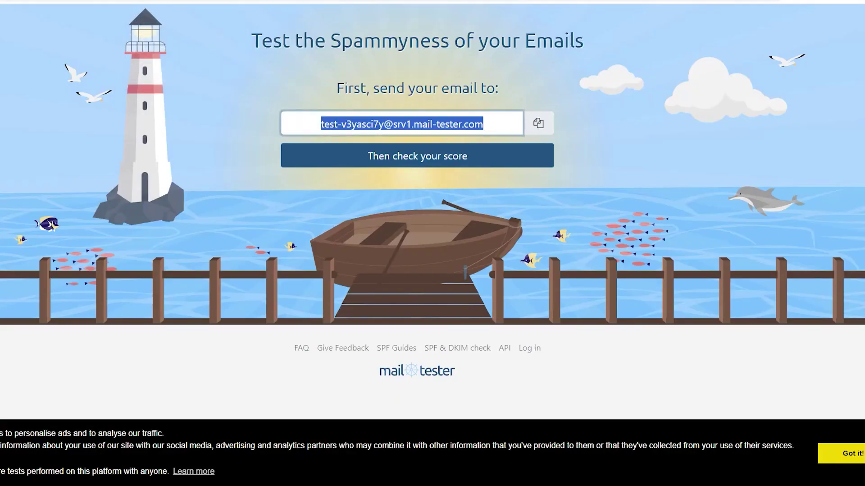
Check the test email's 9.3/10 score and show the received message's sender details
click(443, 163)
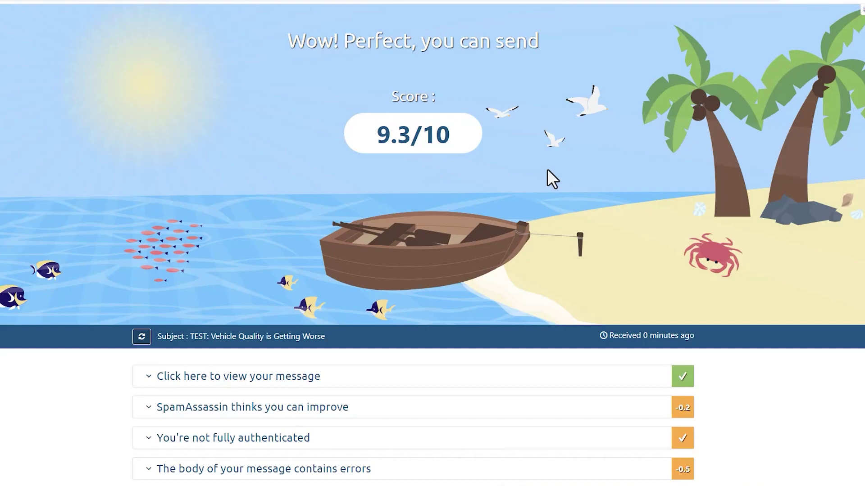
scroll(547, 171, down, 1)
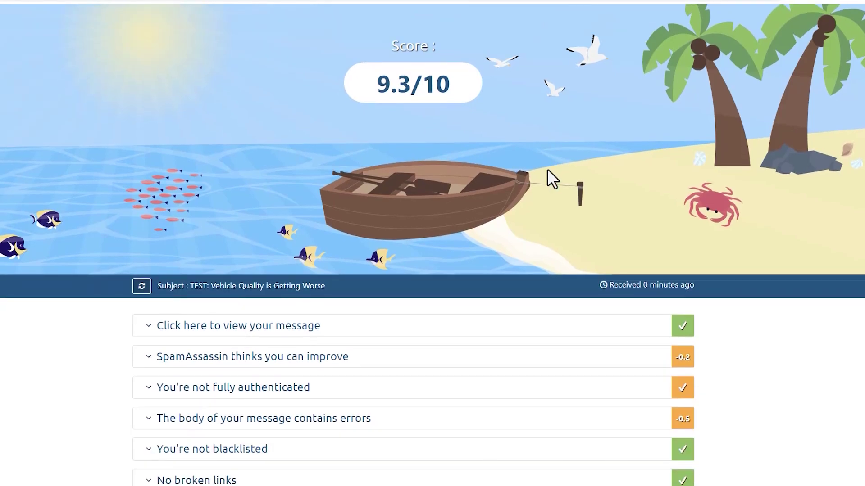
scroll(548, 169, down, 3)
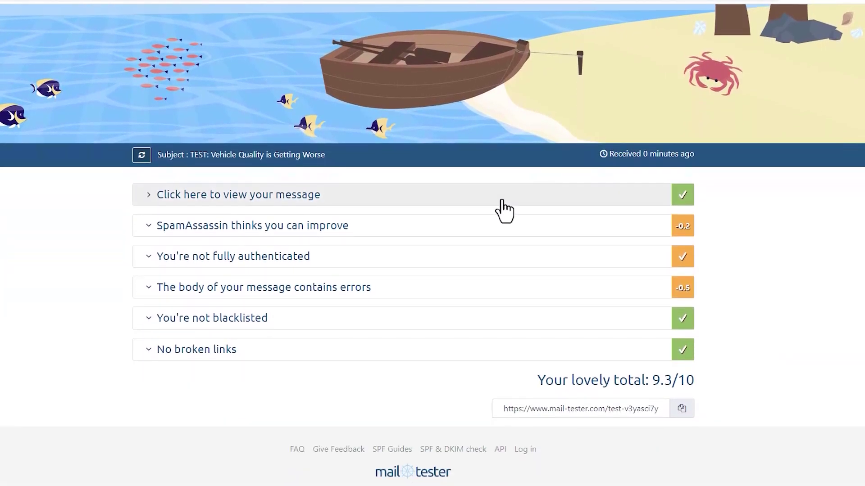
click(277, 198)
scroll(299, 212, down, 2)
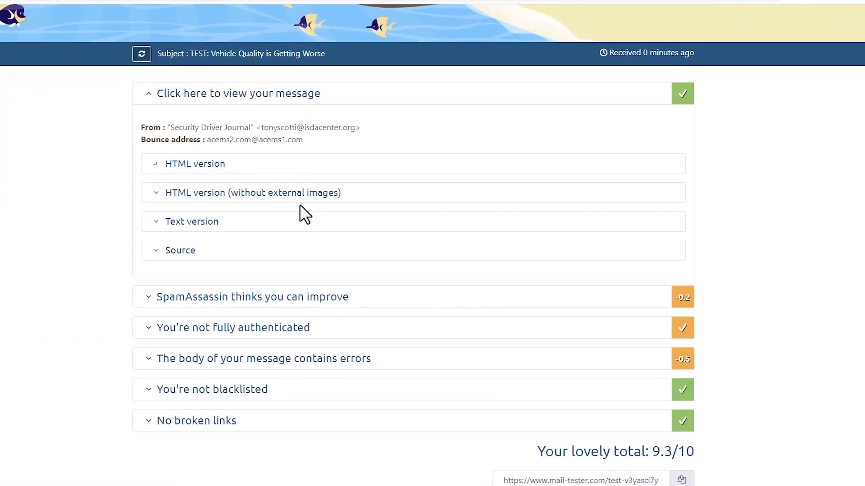
Expand the SpamAssassin rule breakdown and review its results
click(326, 297)
scroll(431, 266, down, 2)
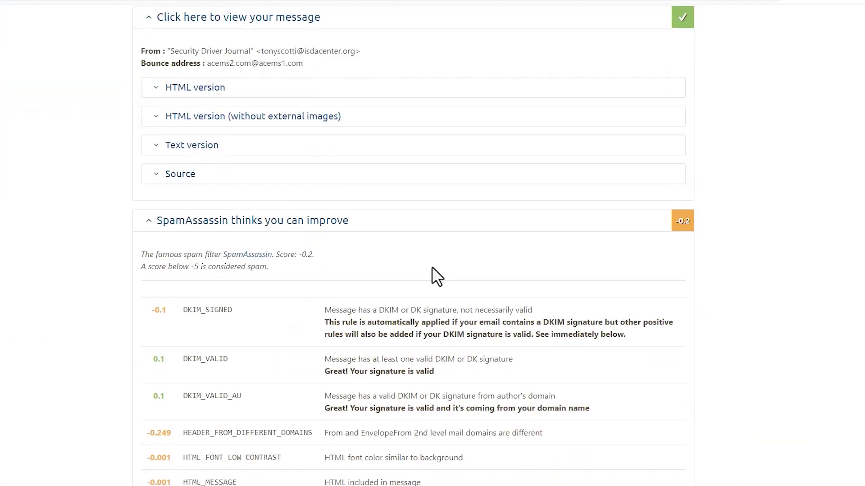
scroll(431, 267, down, 2)
scroll(431, 268, down, 2)
scroll(432, 268, down, 6)
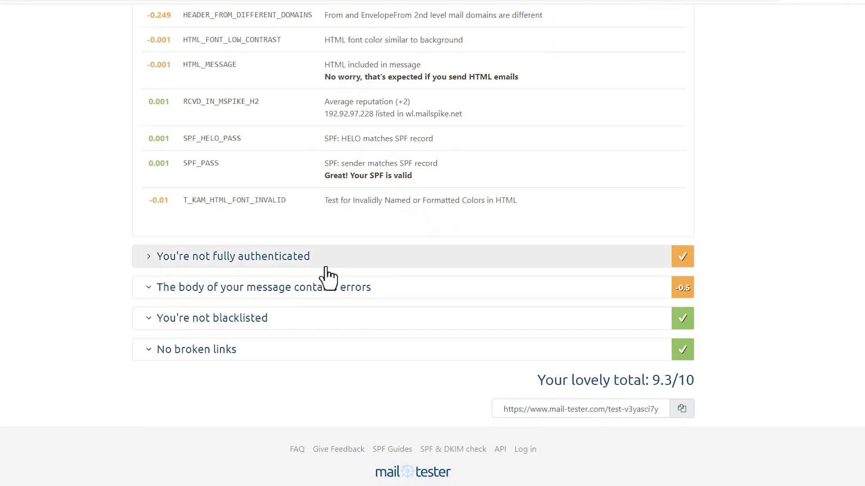
Expand the authentication, message body error and blacklist checks, noting missing DMARC and alt text
click(337, 264)
scroll(361, 279, down, 3)
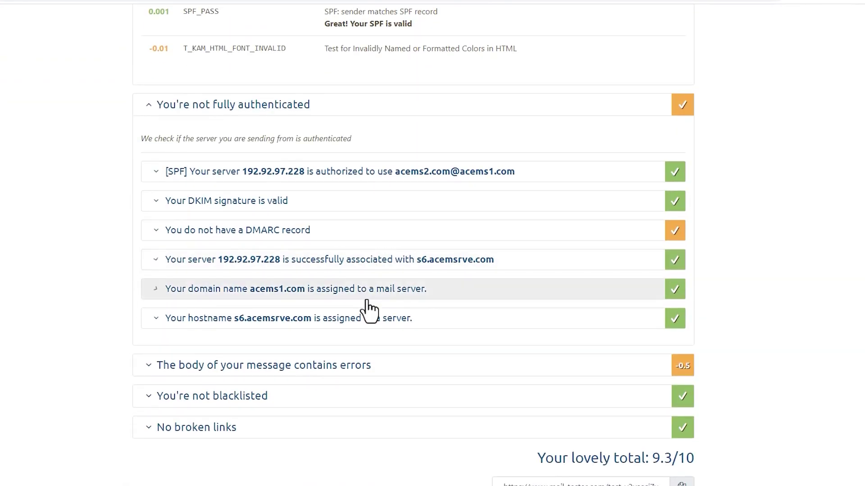
scroll(356, 301, down, 2)
click(344, 292)
scroll(344, 293, down, 5)
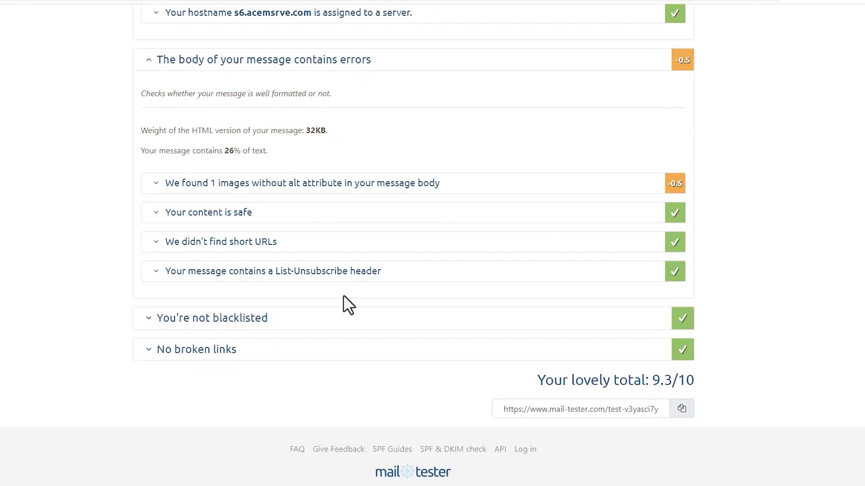
click(302, 321)
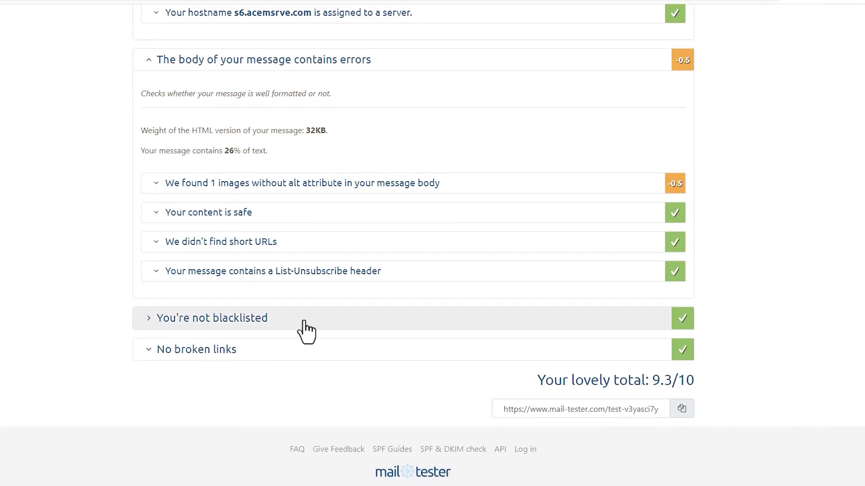